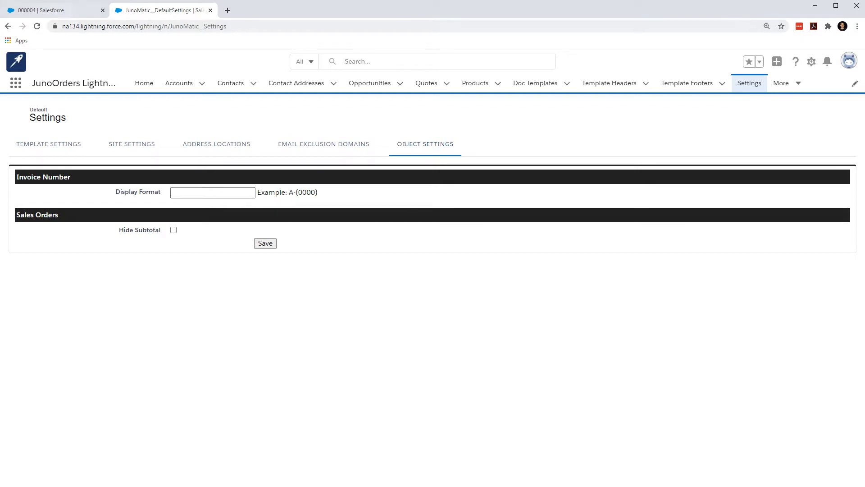
Check the Invoice Number field in the open invoice's details and return to the object settings.
click(55, 11)
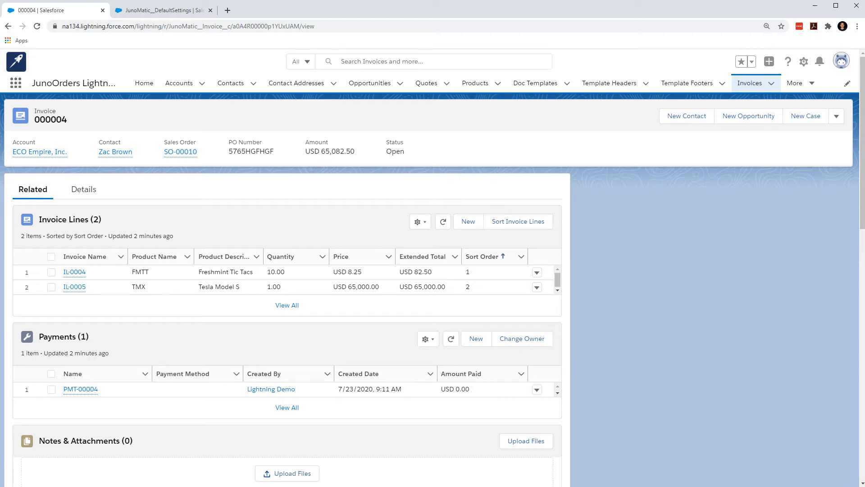
click(83, 189)
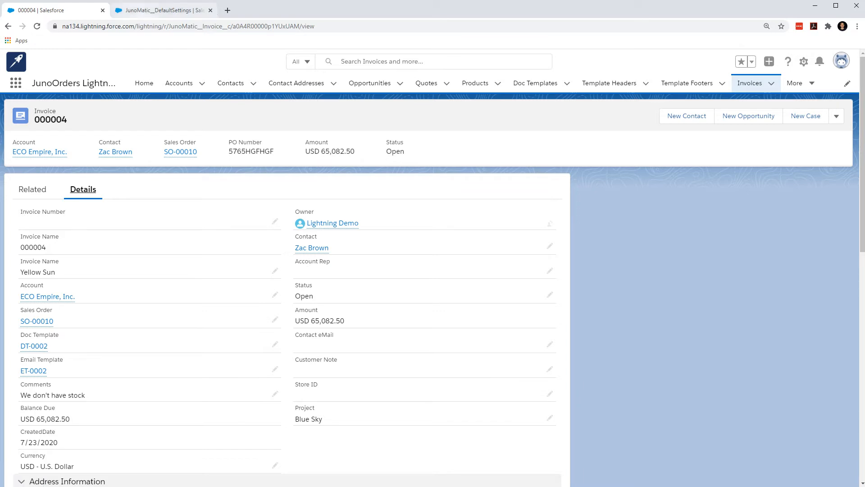
click(158, 10)
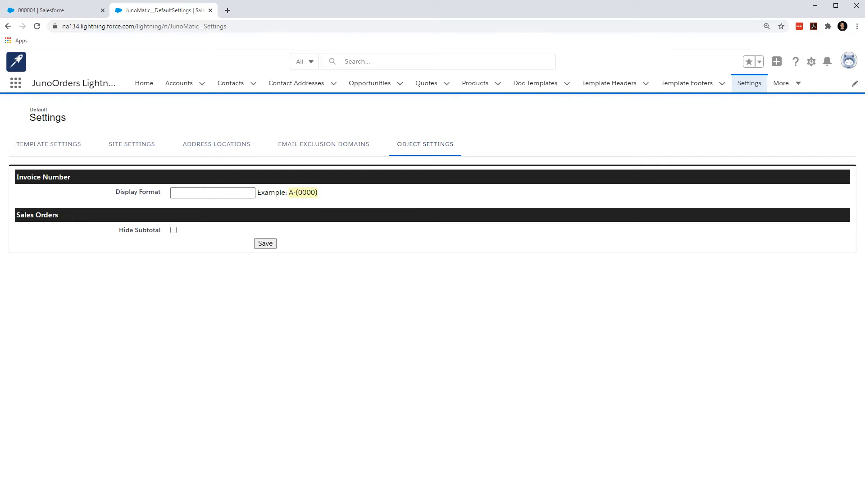
Set the invoice number display format to 50{0000} and save the object settings.
click(213, 193)
text(A-{0000})
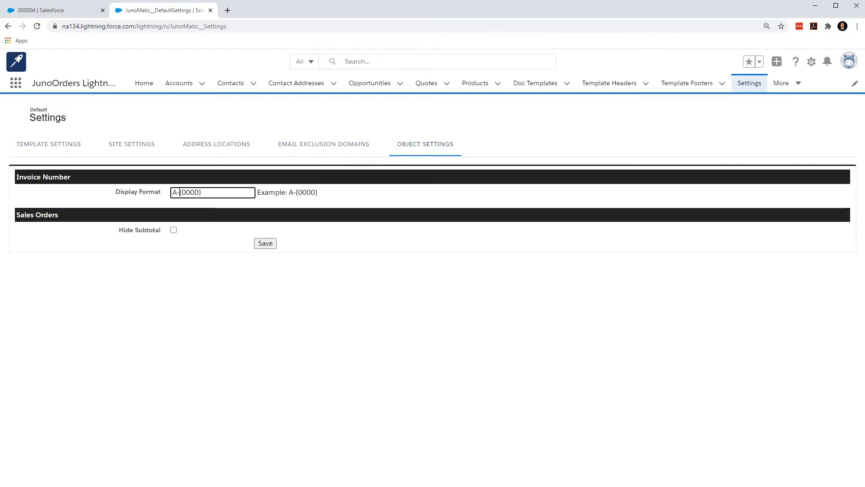
key(BackSpace)
key(BackSpace)
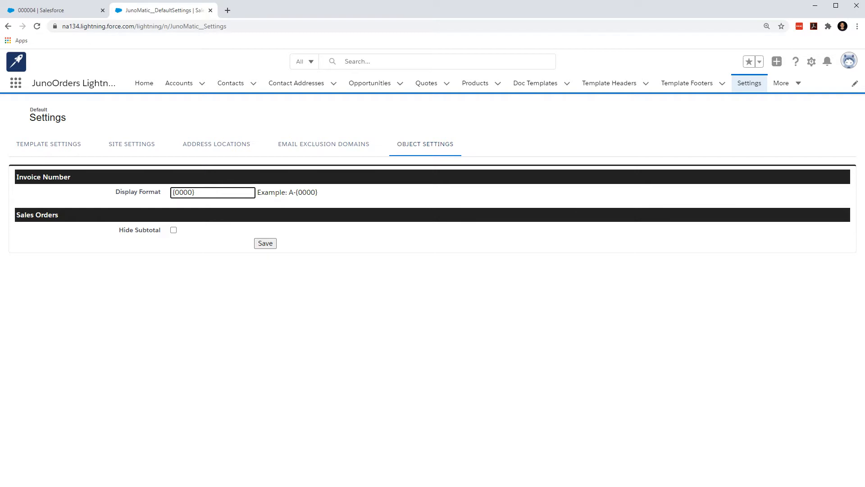
text(50)
click(265, 243)
Open the Invoice object's Invoice Layout in Setup and locate the Invoice Number field in its Information section.
click(55, 11)
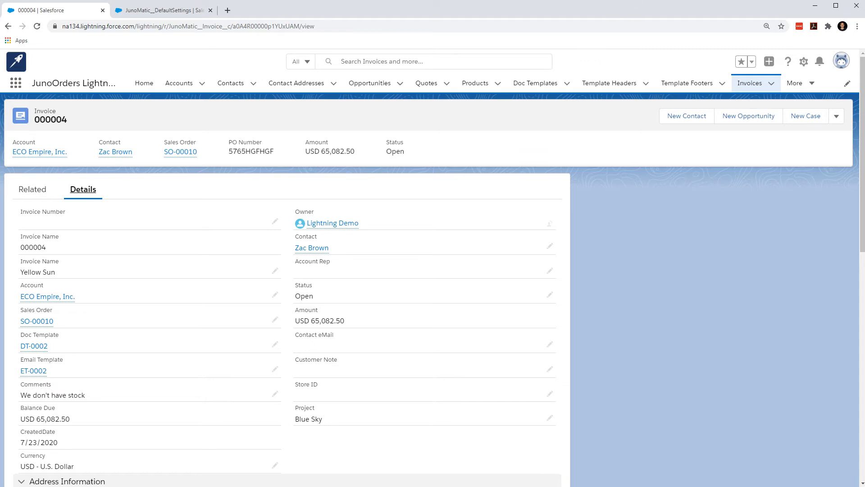
click(804, 61)
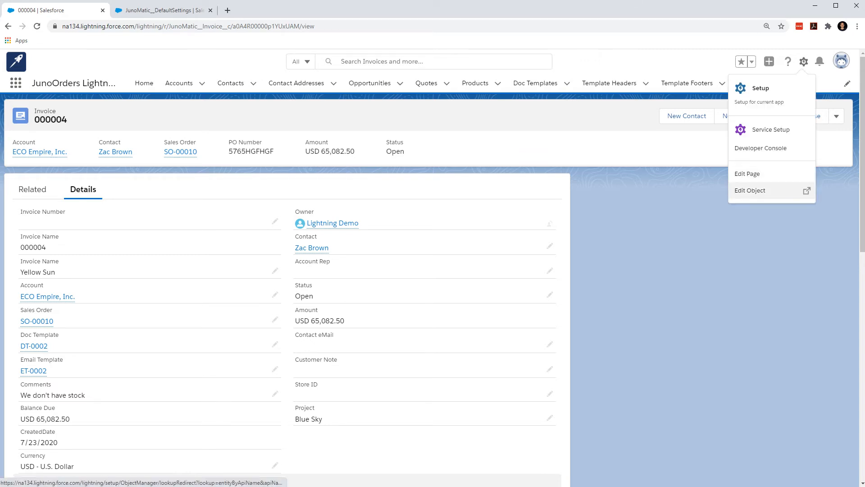
click(766, 191)
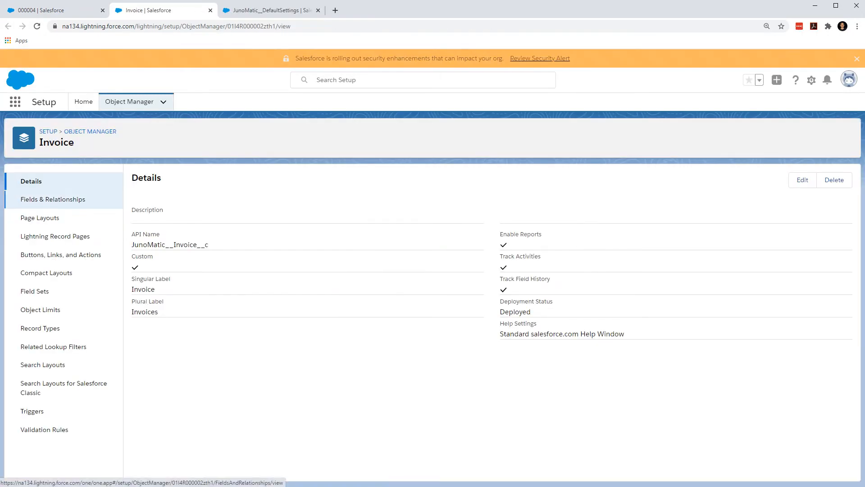
click(39, 218)
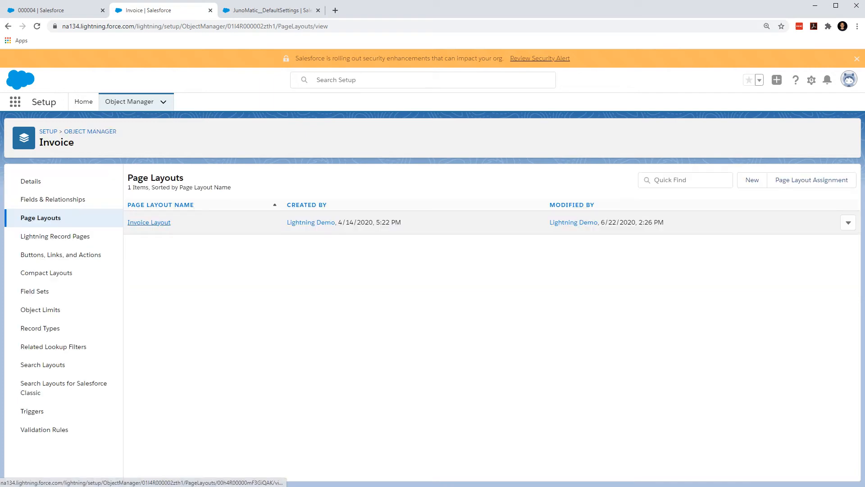
click(149, 222)
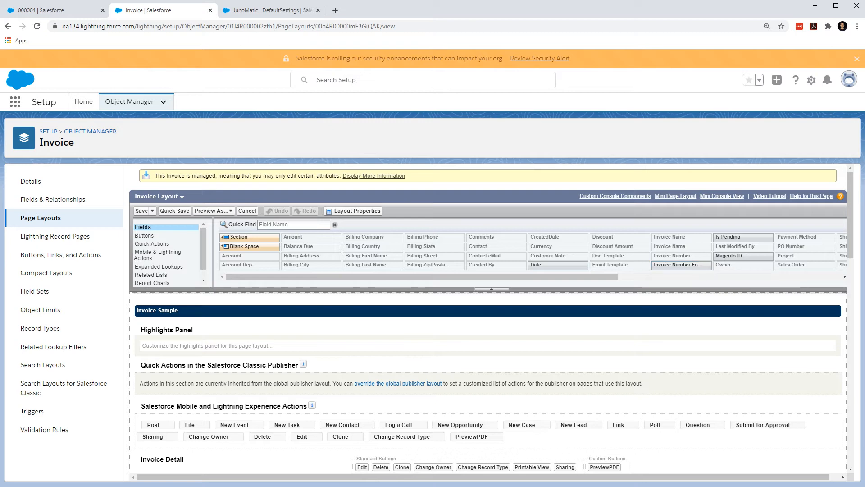
click(682, 265)
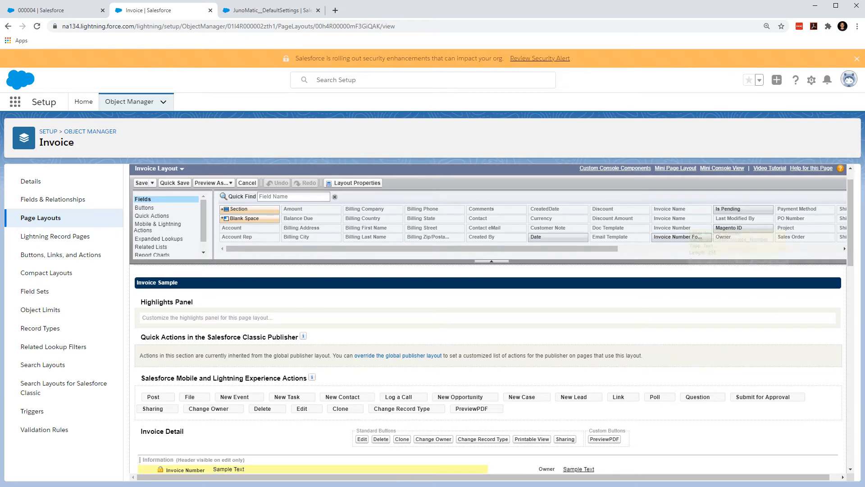
scroll(683, 229, down, 2)
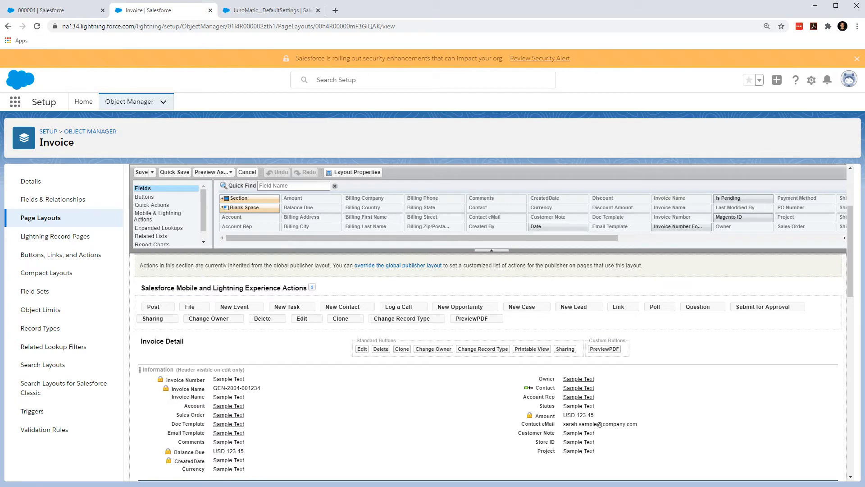
Create an invoice from the open sales order, billing the full quantity of all its lines.
click(40, 10)
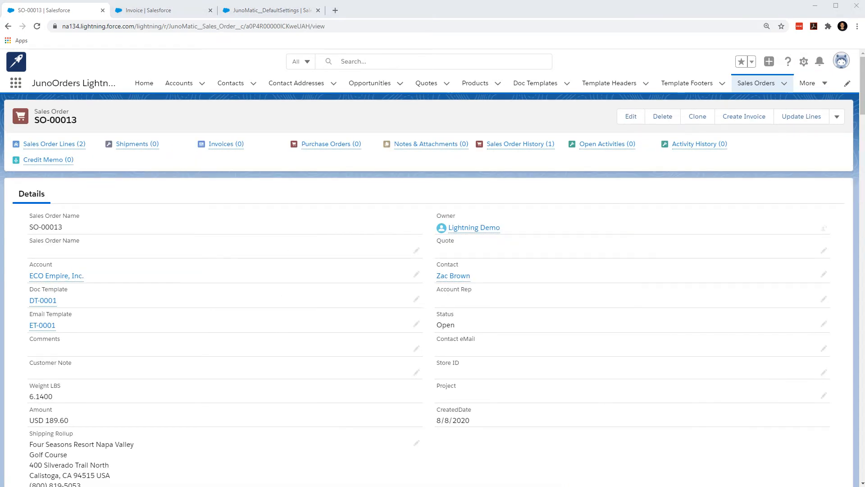
scroll(432, 289, down, 10)
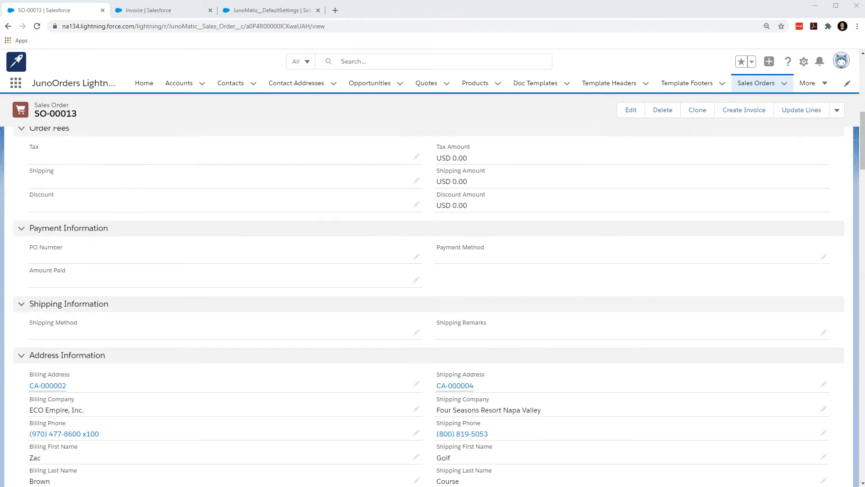
scroll(433, 288, down, 6)
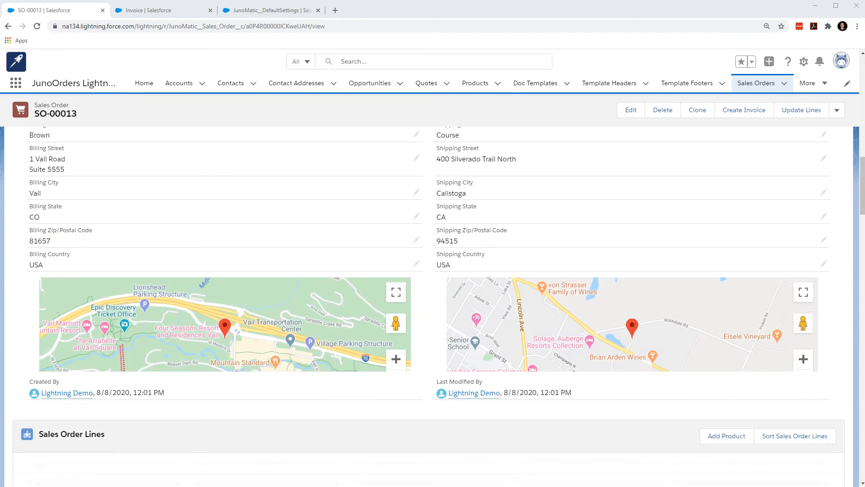
scroll(432, 289, up, 15)
scroll(433, 288, up, 2)
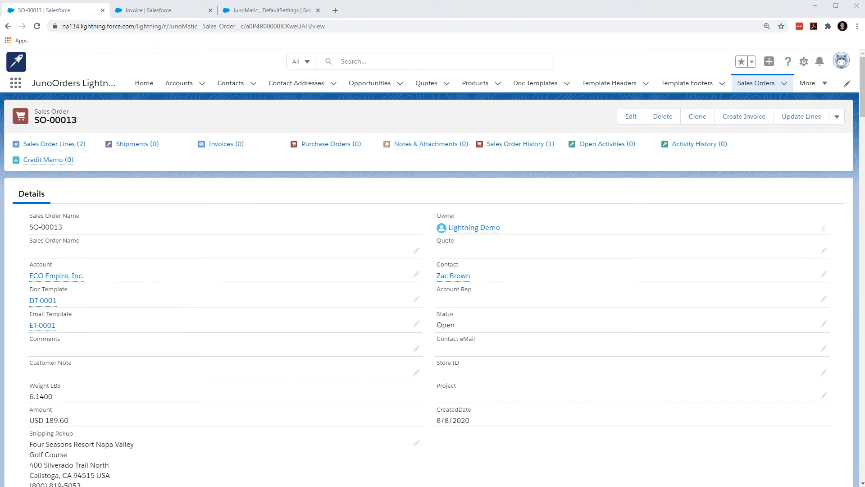
click(744, 116)
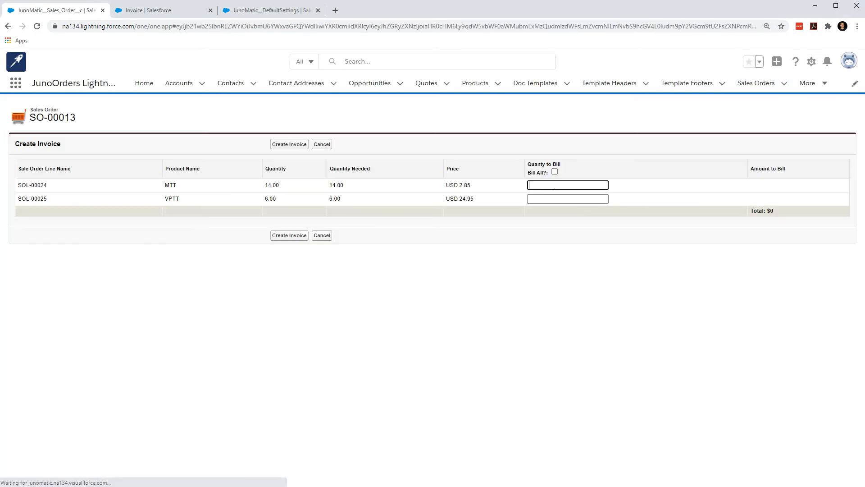
click(555, 172)
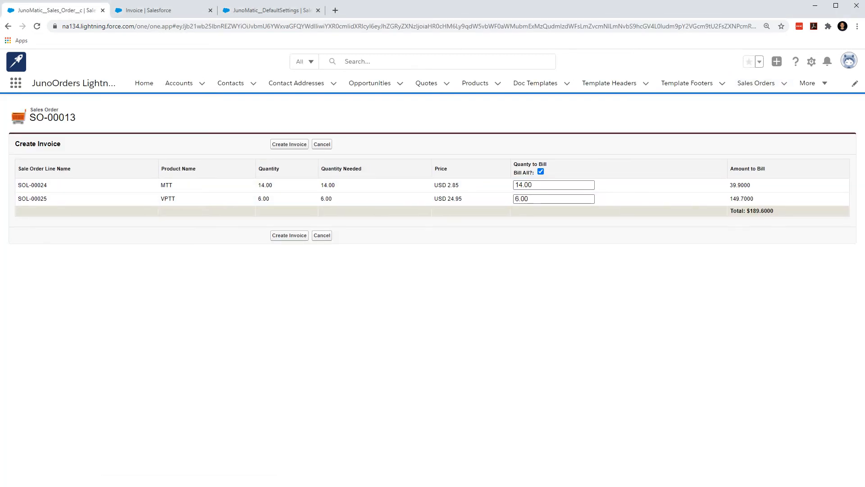
click(290, 235)
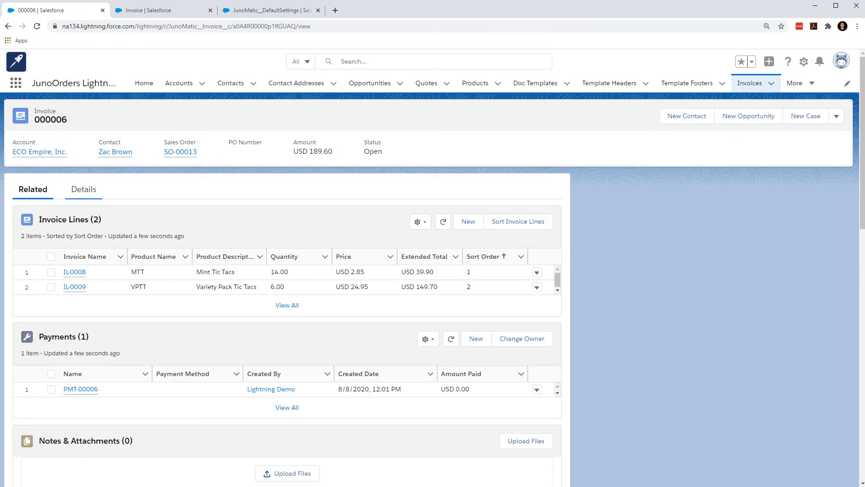
Check the Invoice Number in the new invoice's details, preview the invoice PDF and close the preview.
click(83, 189)
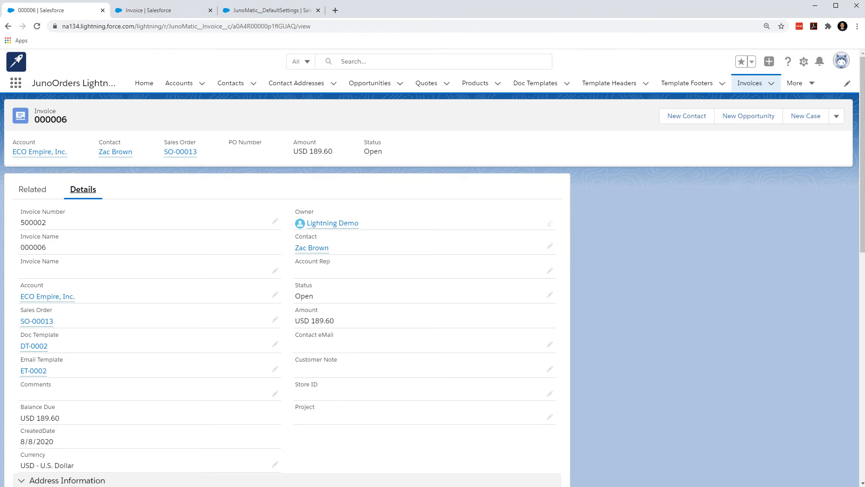
click(837, 116)
click(790, 234)
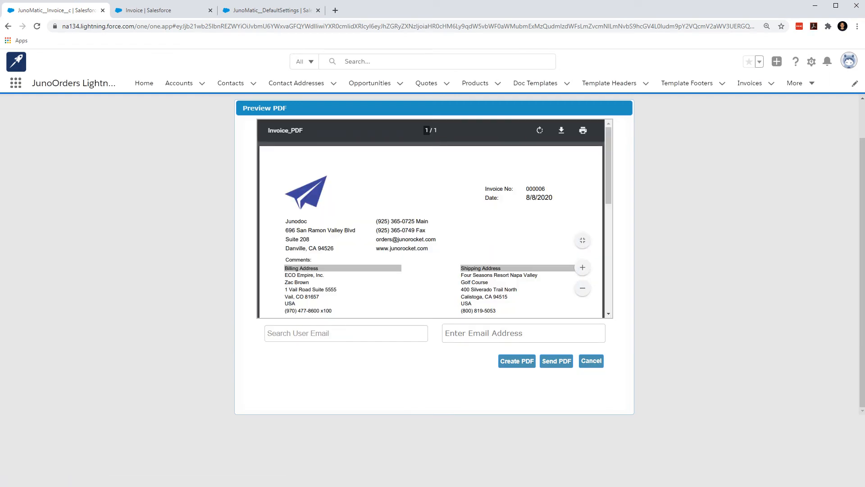
click(591, 360)
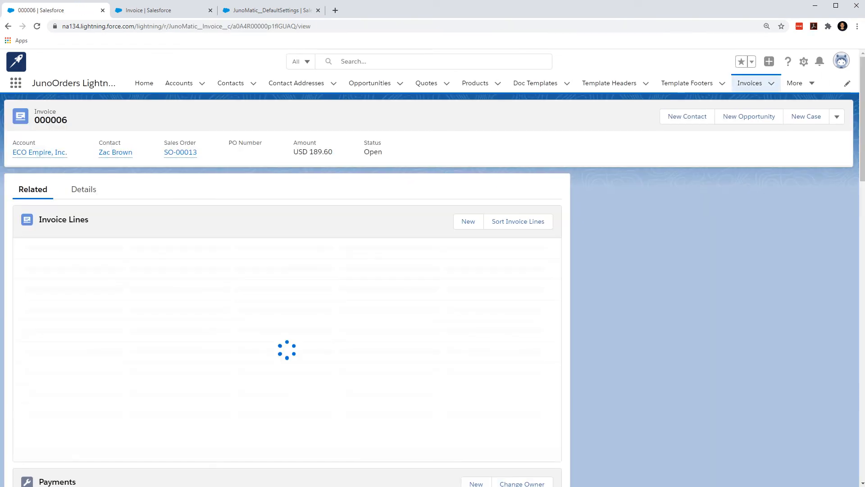
Find the Invoice Number field in the Invoice object's Fields & Relationships and copy its API name, JunoMatic__Invoice_Number__c.
click(271, 10)
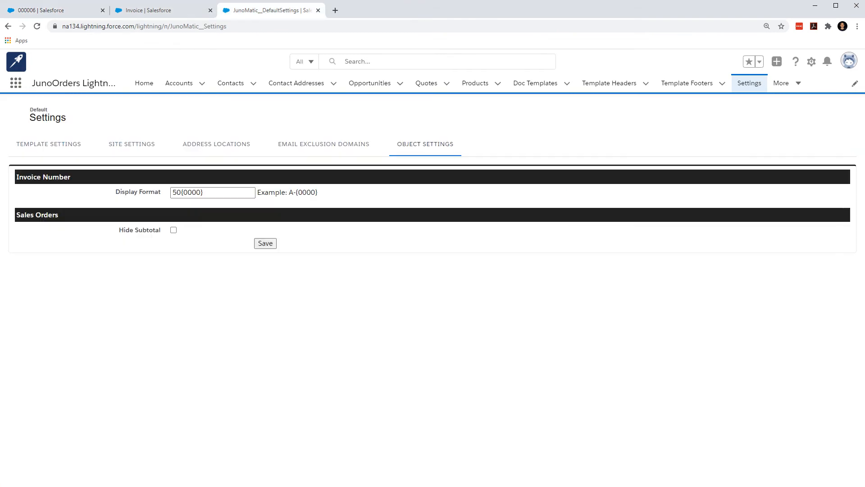
click(158, 11)
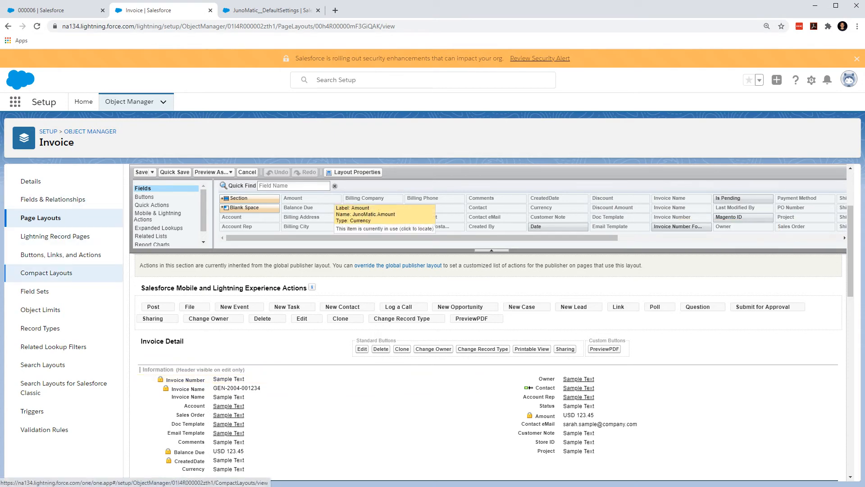
click(52, 199)
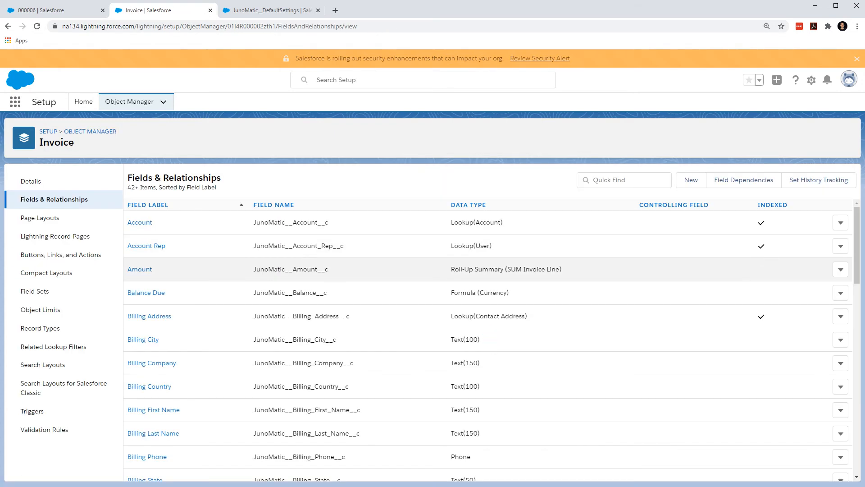
scroll(486, 342, down, 10)
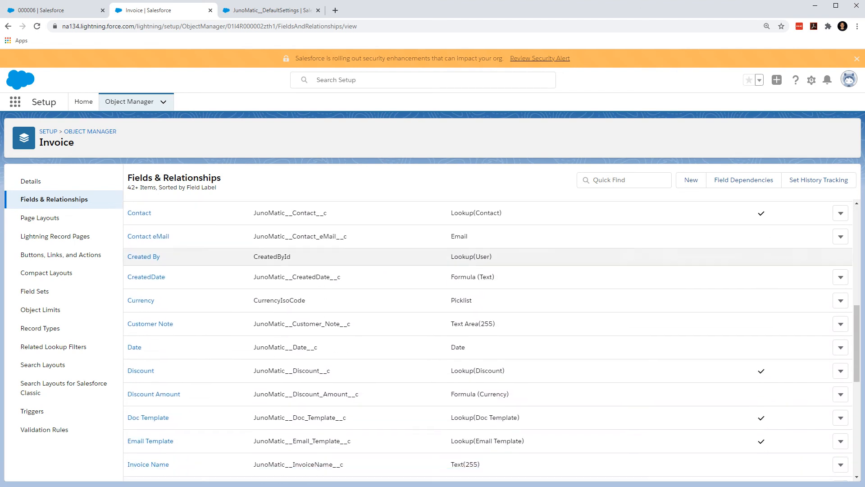
scroll(487, 338, down, 3)
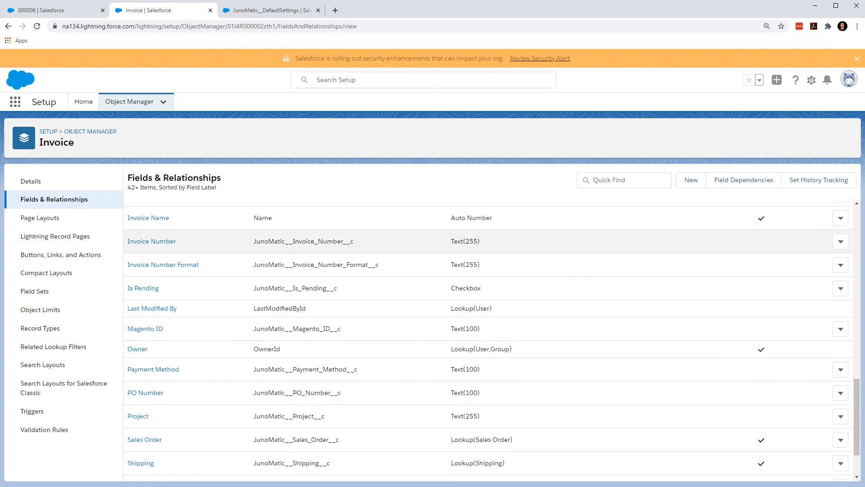
drag(342, 241, 294, 241)
click(296, 241)
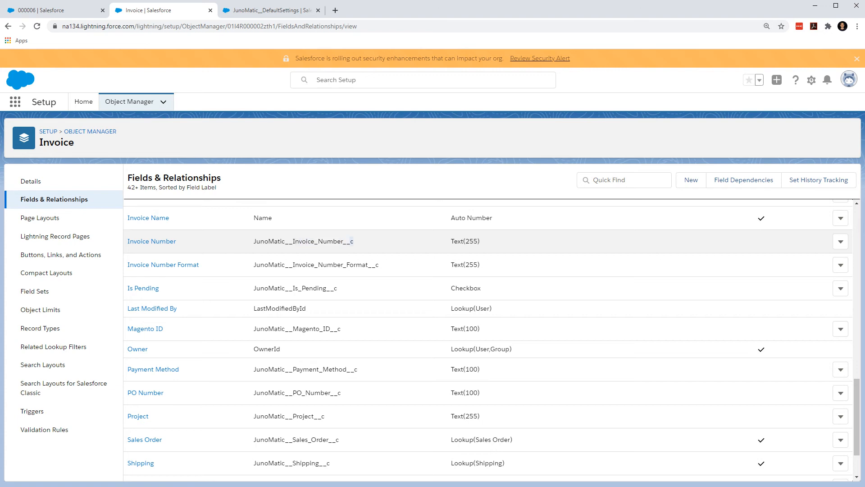
drag(351, 241, 254, 241)
key(ctrl+c)
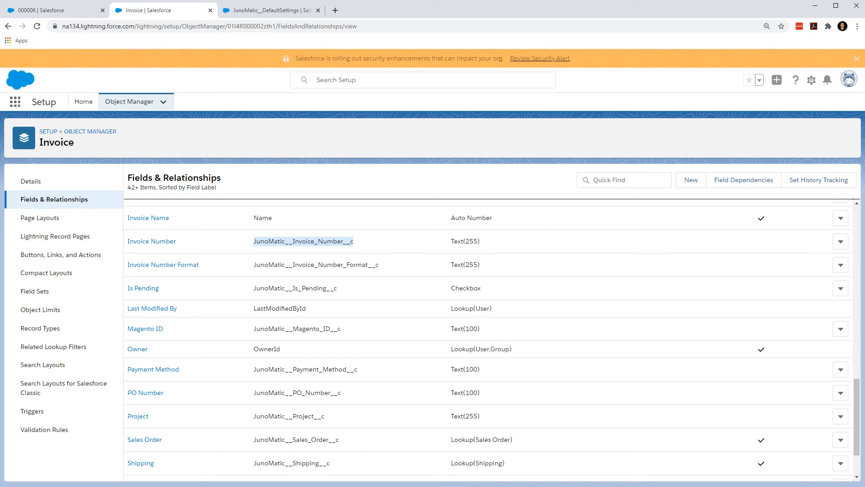
Switch to Notepad, paste the copied Invoice Number API name and return to the browser.
key(alt+Tab)
click(64, 237)
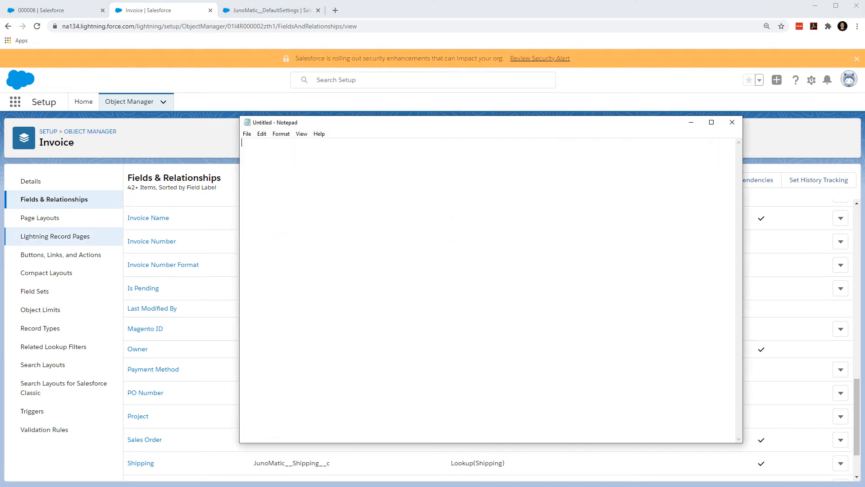
key(ctrl+v)
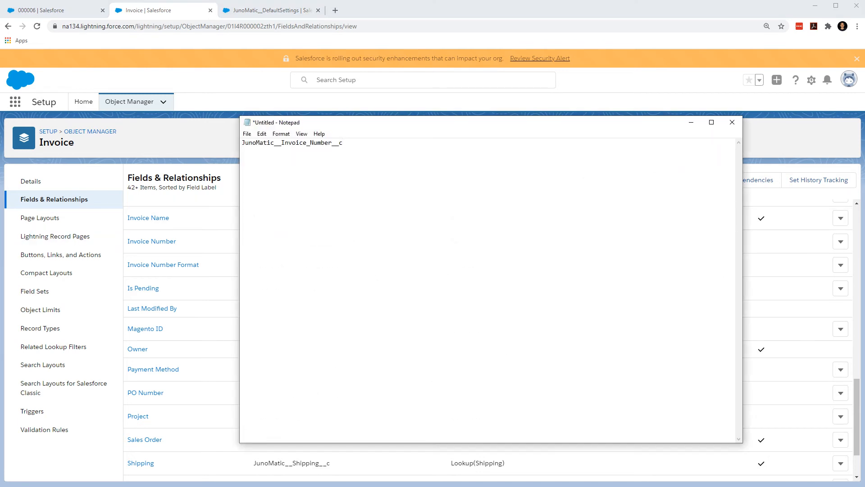
key(alt+Tab)
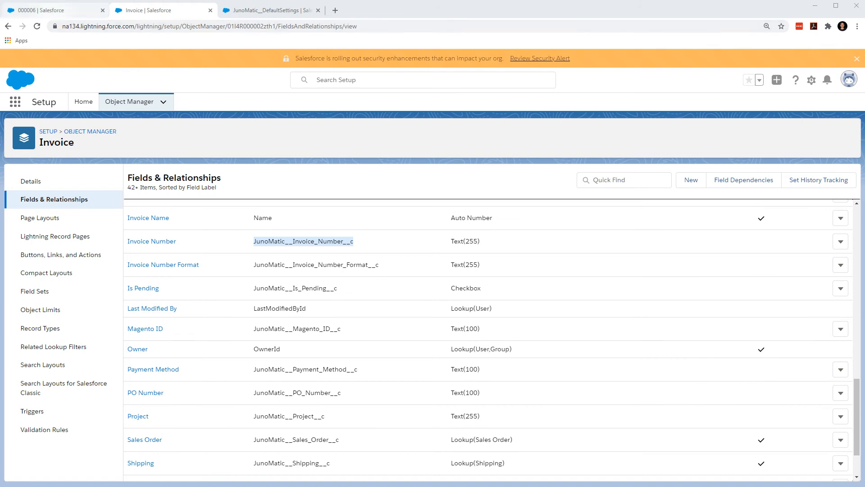
Open the doc template DT-0002 from the new invoice's details in a separate browser tab.
click(67, 11)
click(83, 189)
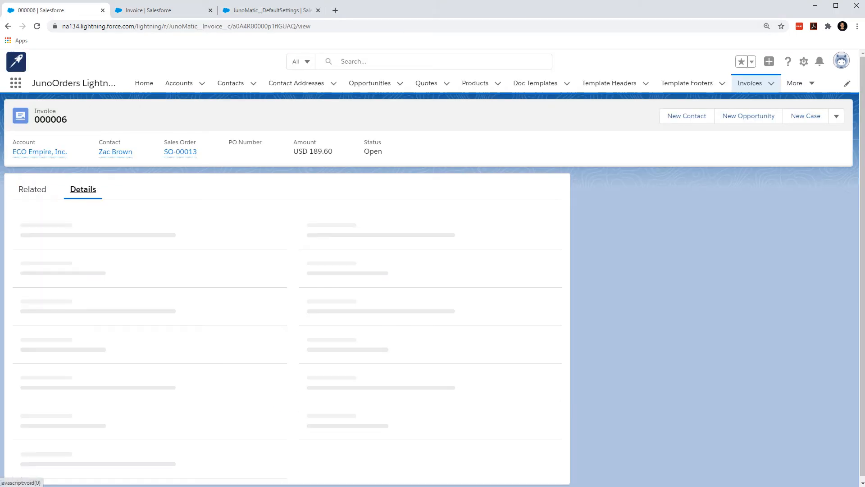
right_click(34, 345)
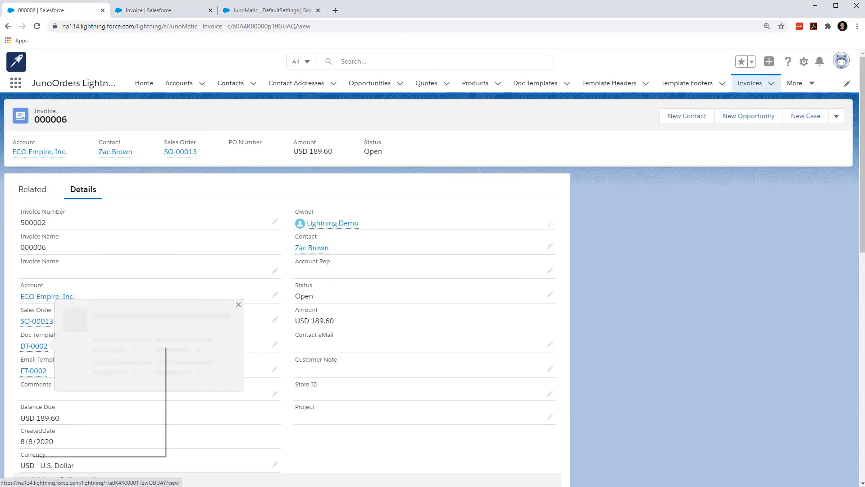
click(90, 351)
click(174, 10)
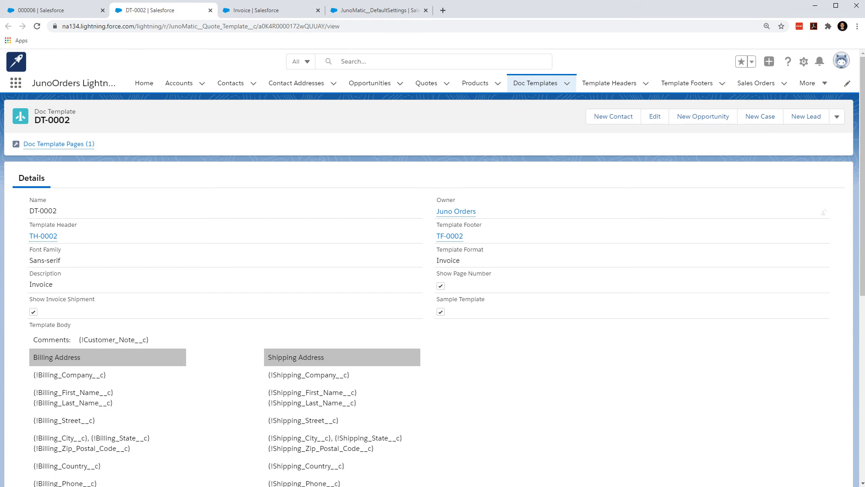
Open template header TH-0002 from the doc template's details in a separate browser tab and switch to it.
right_click(43, 236)
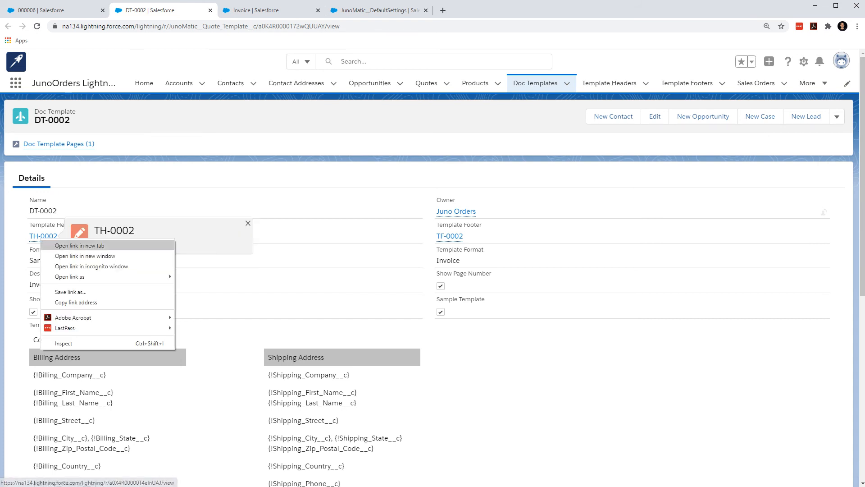
click(67, 243)
key(ctrl+Tab)
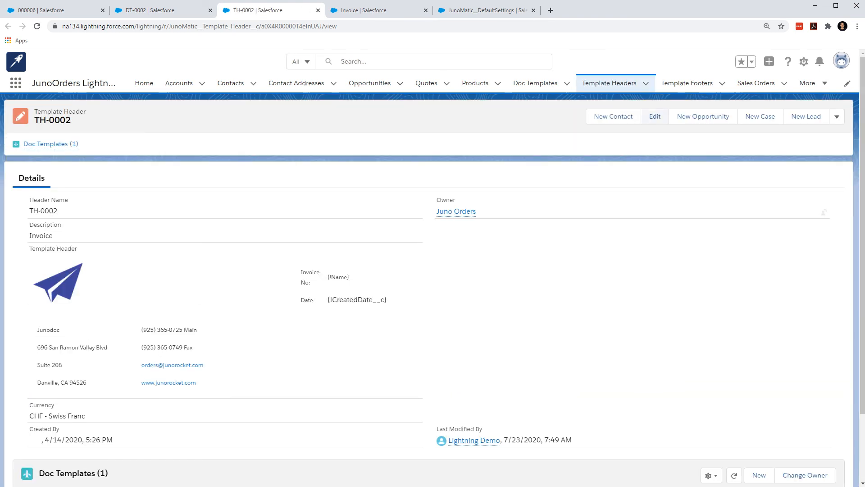
Edit the template header, replacing the Invoice No. merge field {!Name} with {!Invoice_Number__c}, and save it.
click(655, 116)
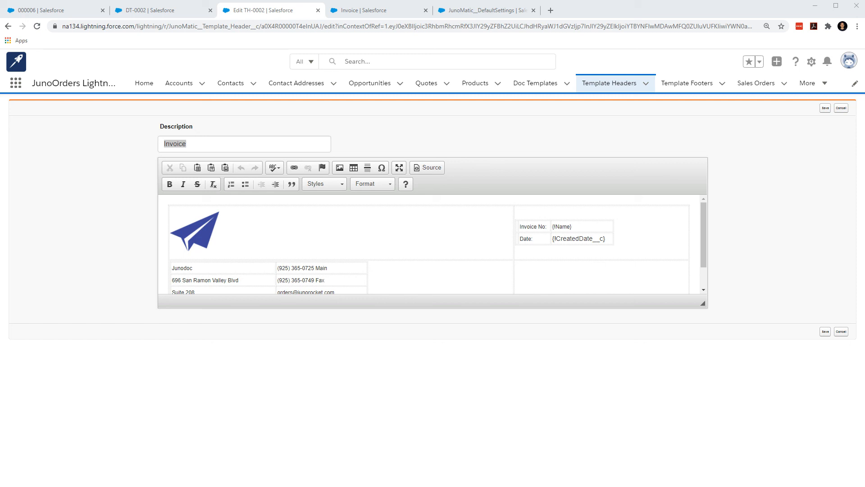
click(569, 226)
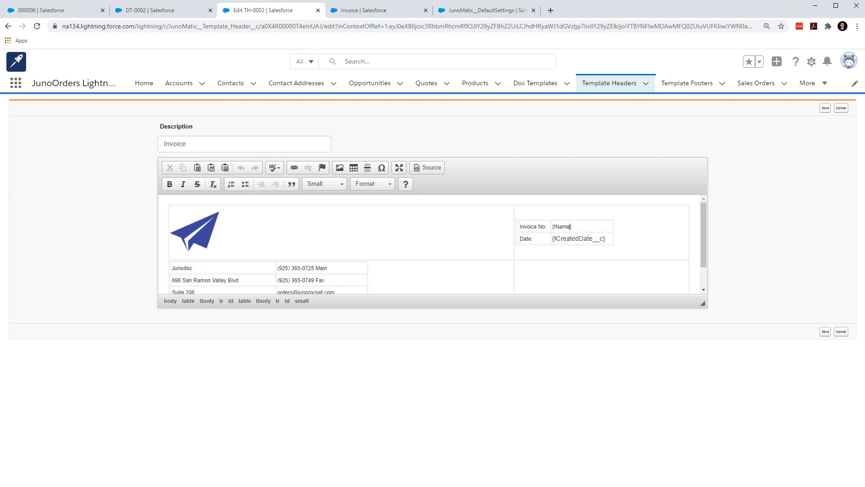
key(BackSpace)
key(BackSpace)
key(BackSpace)
key(BackSpace)
text(Invoice_Number__c)
click(826, 107)
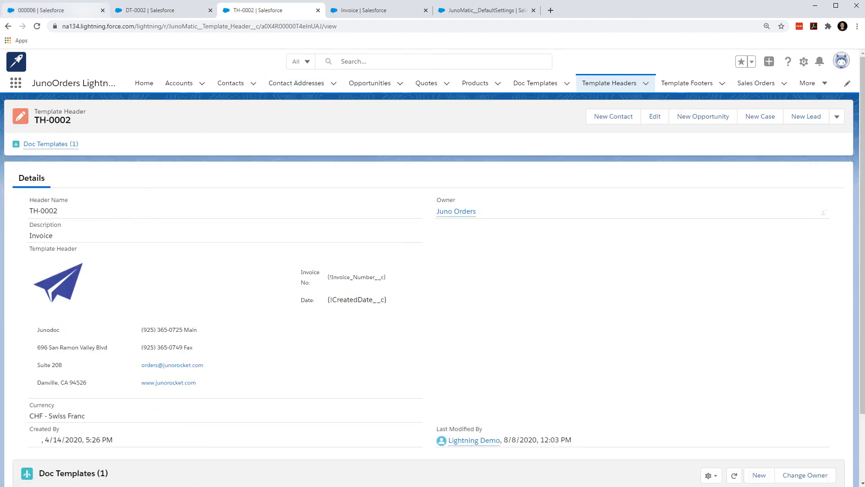
Return to the new invoice's record and preview its PDF with the updated header.
click(40, 10)
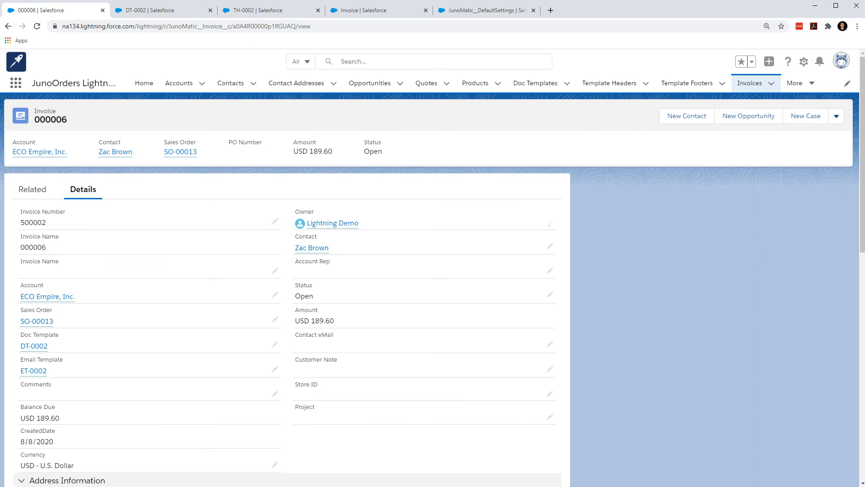
click(837, 115)
click(799, 234)
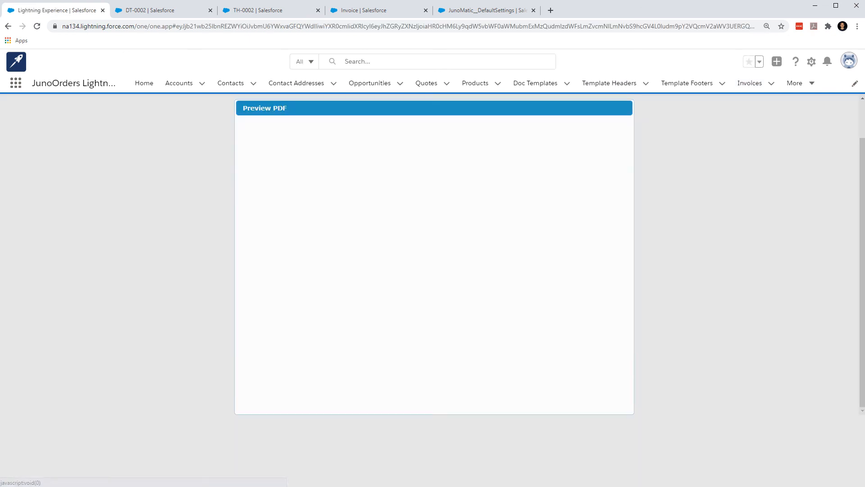